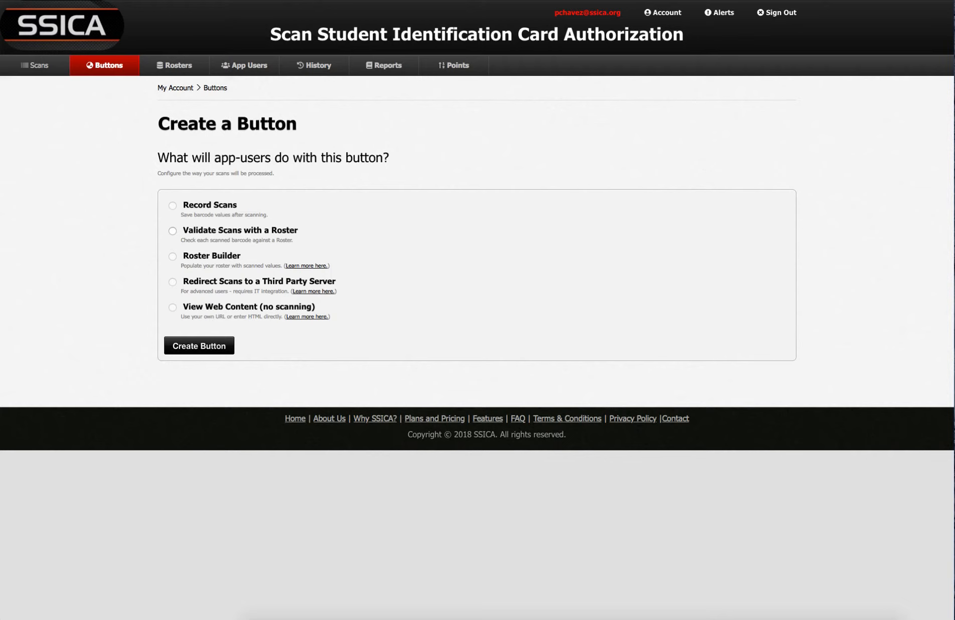
Choose 'Validate Scans with a Roster' as the new button's type.
{"action": "left_click", "coordinate": [173, 231]}
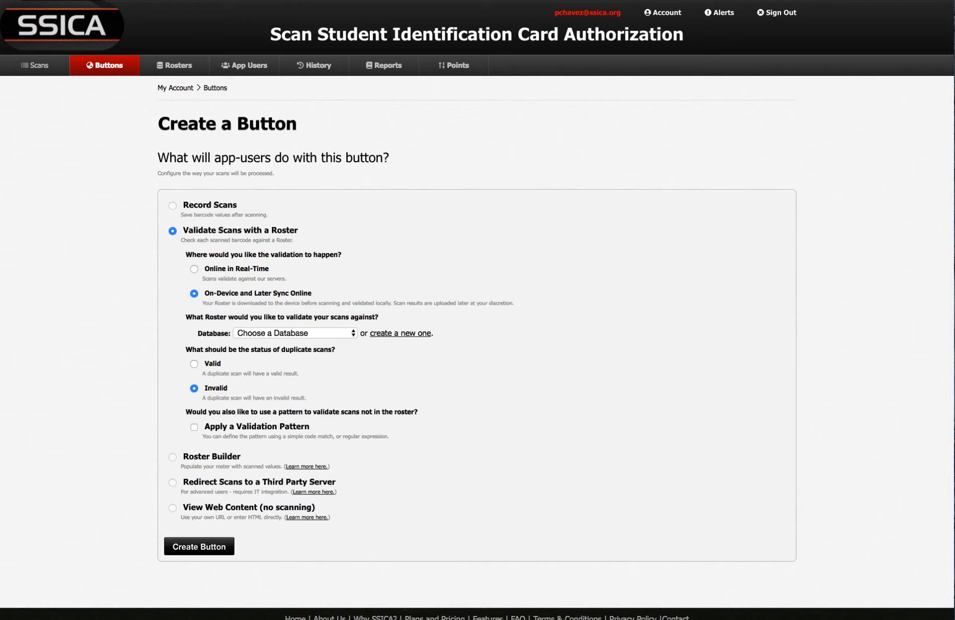
Validate online in real time against Off Campus Authorization 2016, keeping duplicate scans invalid.
{"action": "left_click", "coordinate": [194, 269]}
{"action": "left_click", "coordinate": [295, 333]}
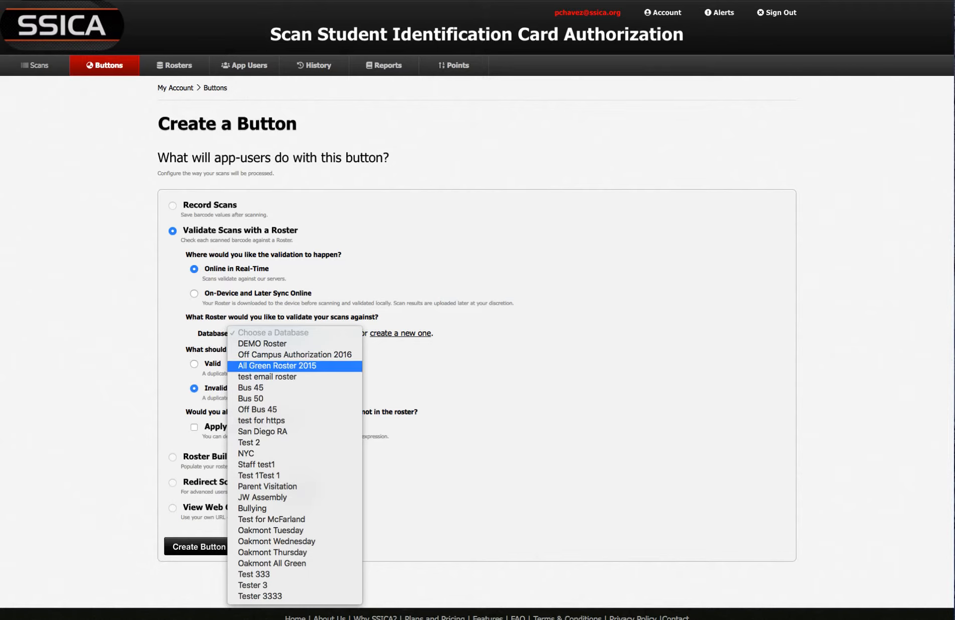
{"action": "key", "text": "Return"}
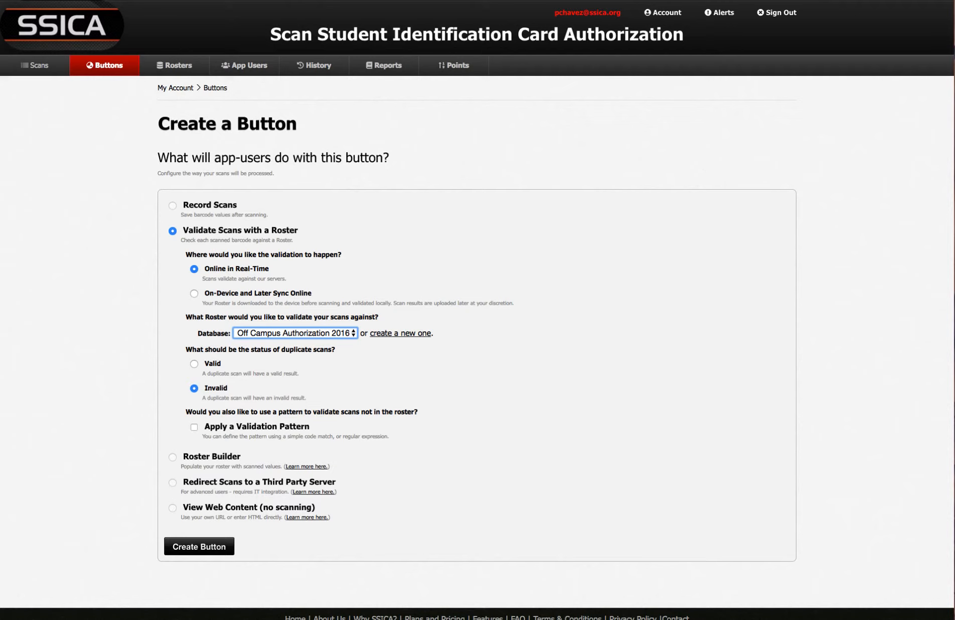
{"action": "left_click", "coordinate": [194, 364]}
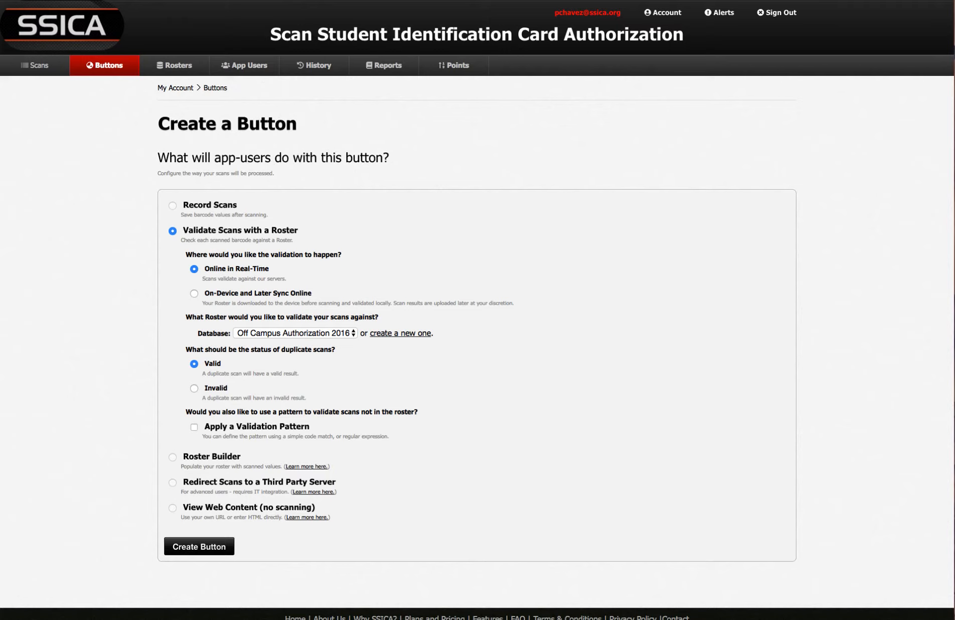
{"action": "left_click", "coordinate": [194, 388]}
Create the roster-validation button and name it 'Off Campus'.
{"action": "left_click", "coordinate": [199, 547]}
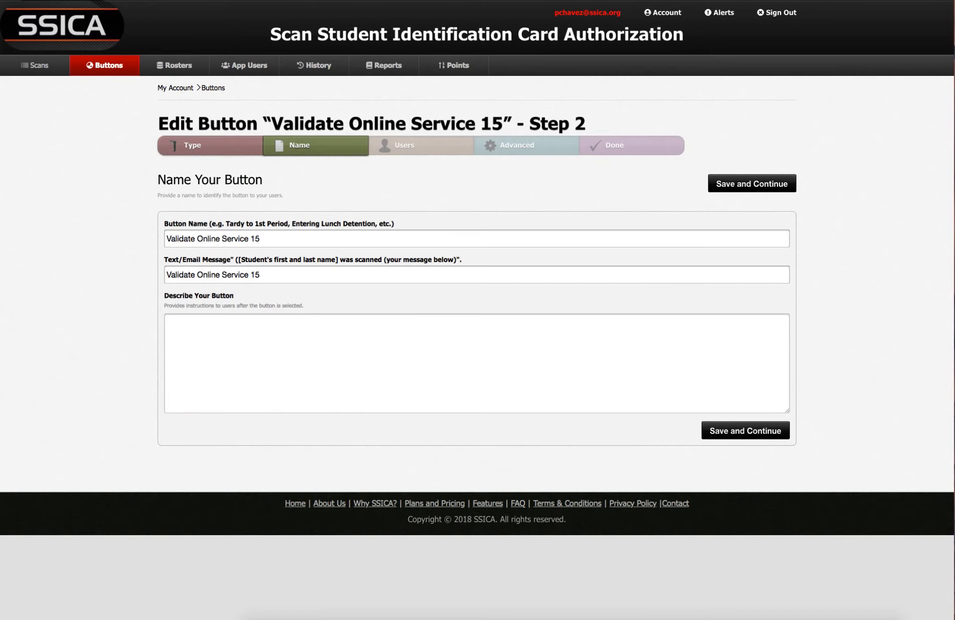
{"action": "left_click_drag", "start_coordinate": [263, 239], "coordinate": [165, 239]}
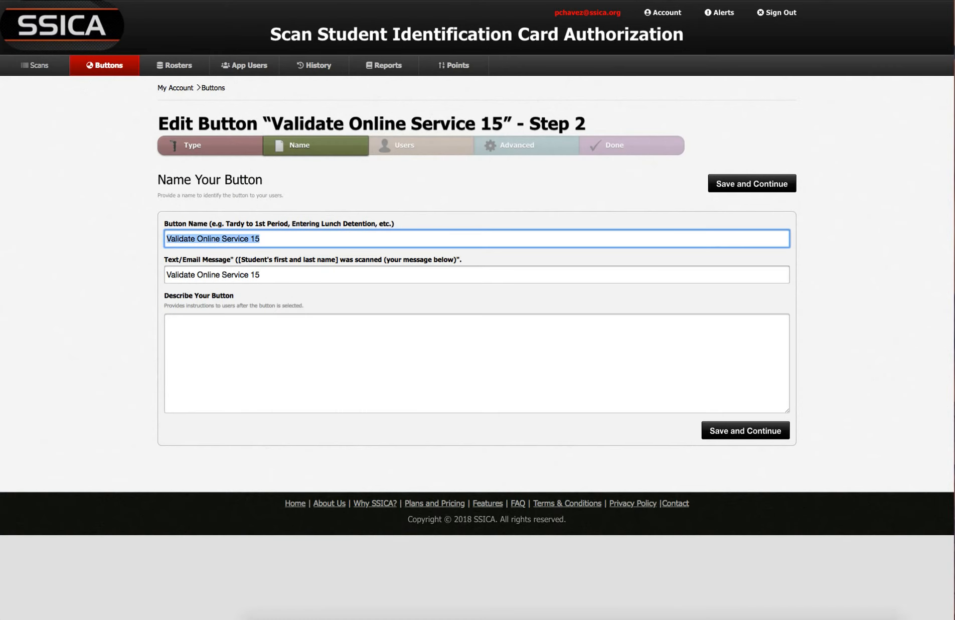
{"action": "type", "text": "Off Camp"}
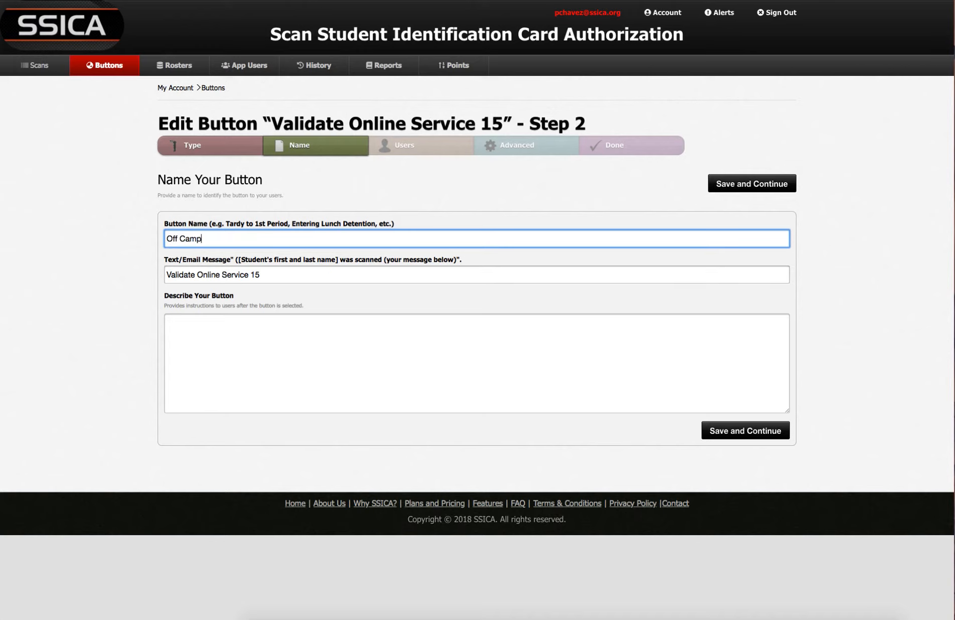
{"action": "key", "text": "BackSpace"}
{"action": "key", "text": "BackSpace"}
{"action": "type", "text": "mu"}
{"action": "key", "text": "BackSpace"}
{"action": "type", "text": "pus"}
Set the button's text/email message to 'leaving campus for lunch'.
{"action": "key", "text": "Tab"}
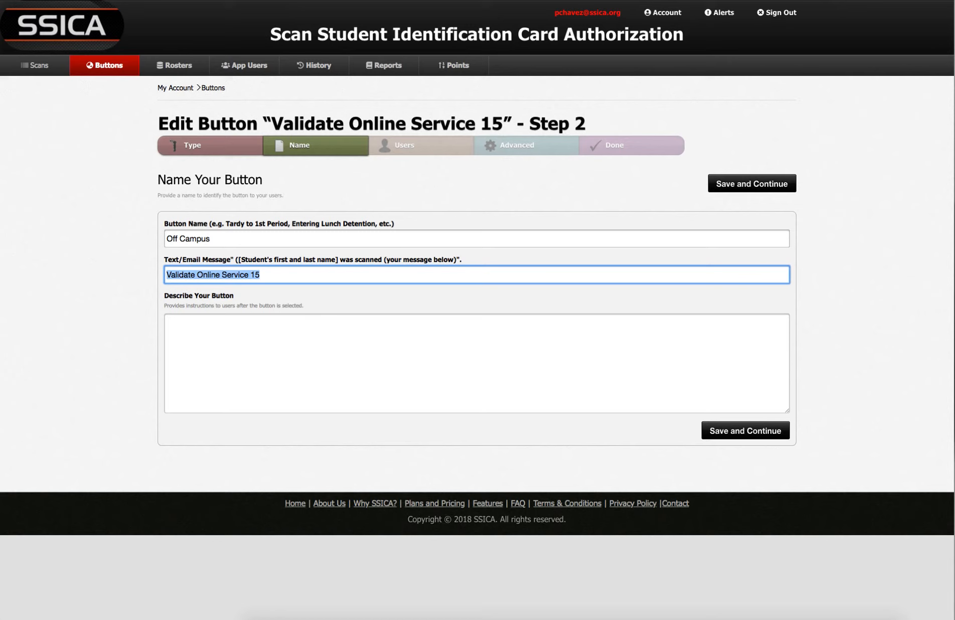
{"action": "type", "text": "leaving campus for lunch"}
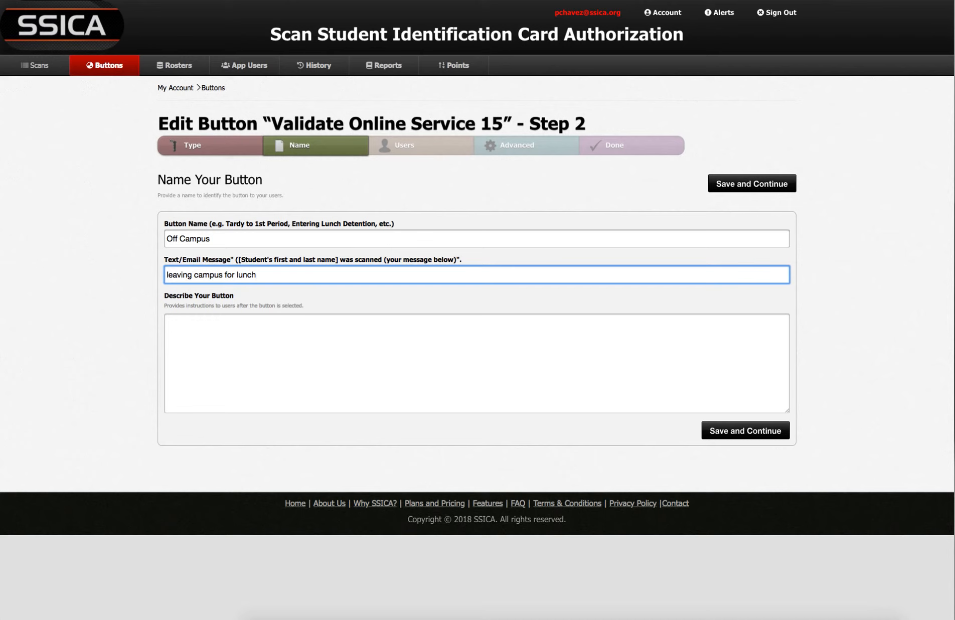
{"action": "key", "text": "Tab"}
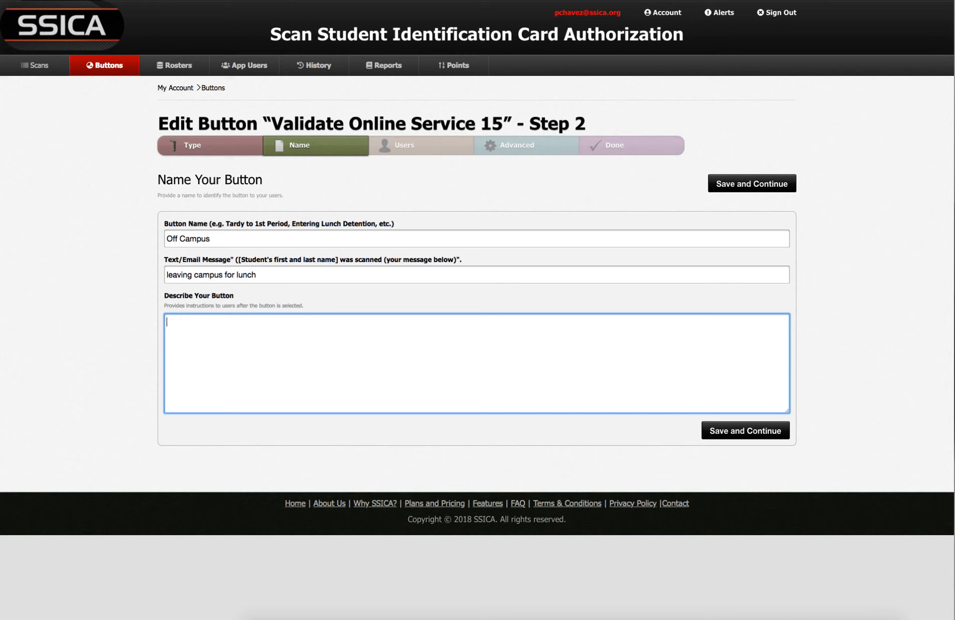
Describe the button as 'Staff will use this Button for students going off campus for lunch.' and save.
{"action": "type", "text": "Staff will use this Button for stu"}
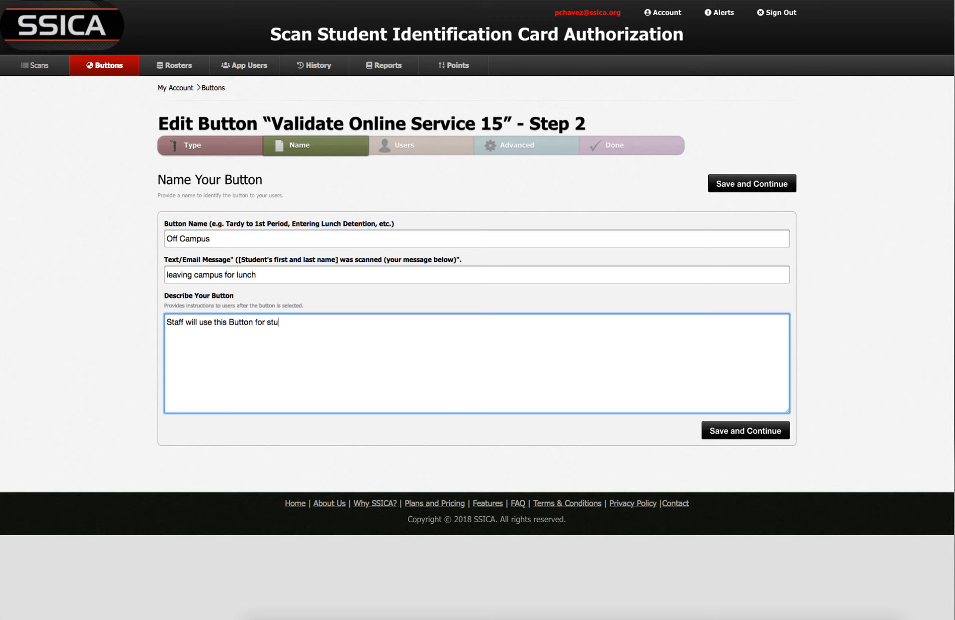
{"action": "type", "text": "dents going off campus for lunch."}
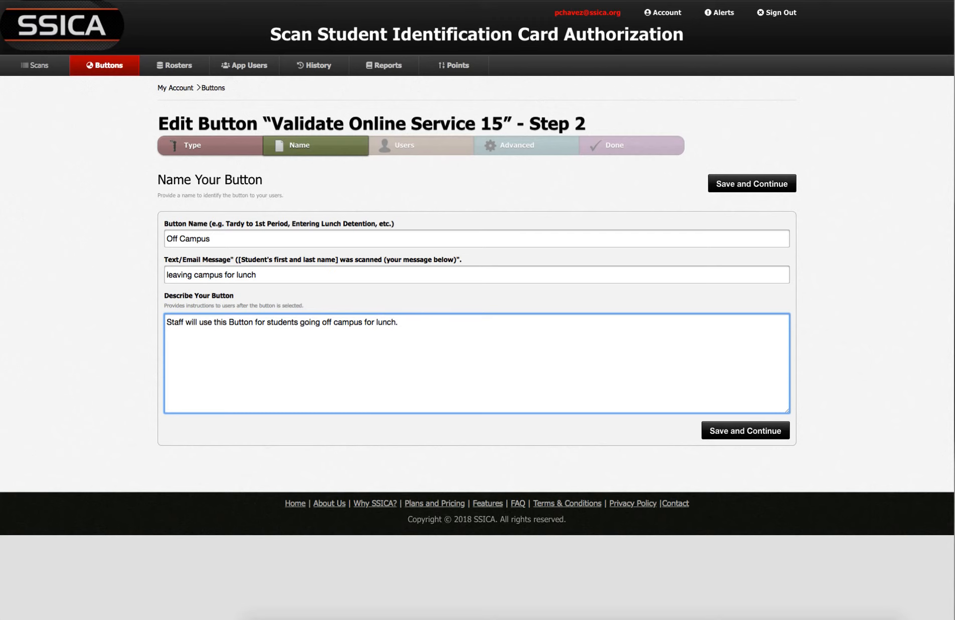
{"action": "left_click", "coordinate": [752, 184]}
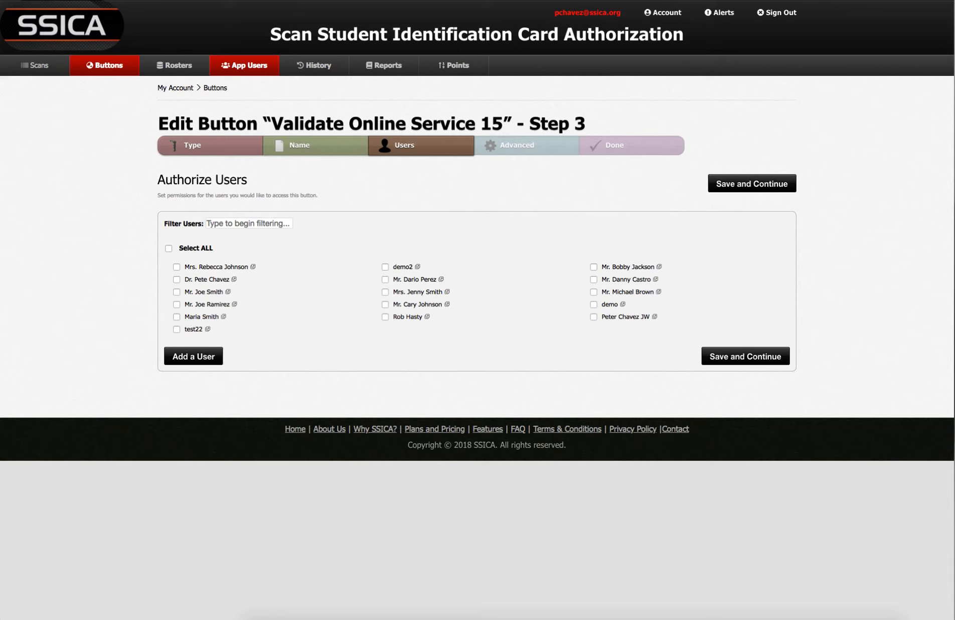
Authorize all users to use the Off Campus button and save.
{"action": "left_click", "coordinate": [177, 266]}
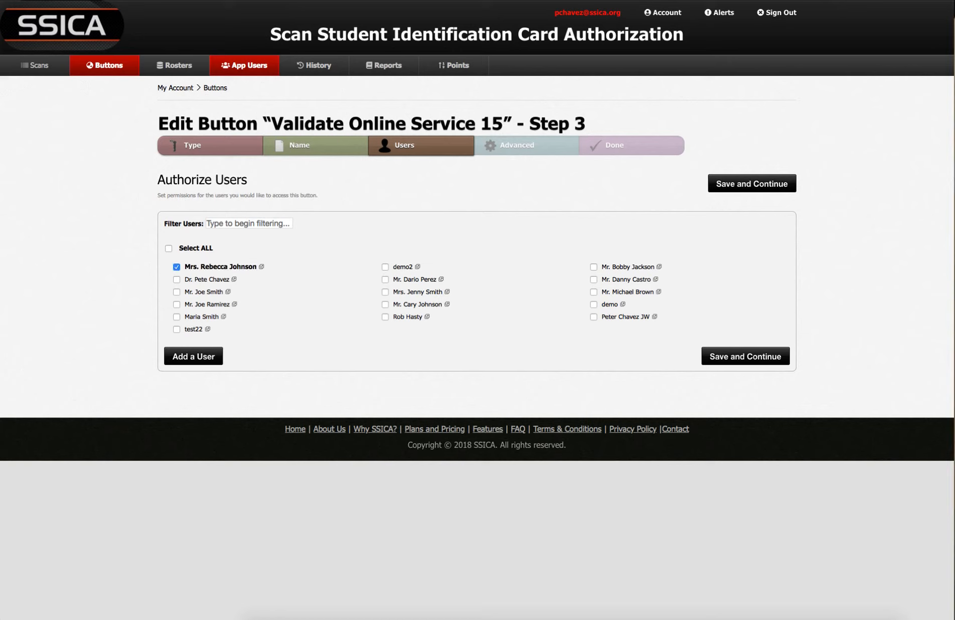
{"action": "left_click", "coordinate": [385, 304]}
{"action": "left_click", "coordinate": [593, 279]}
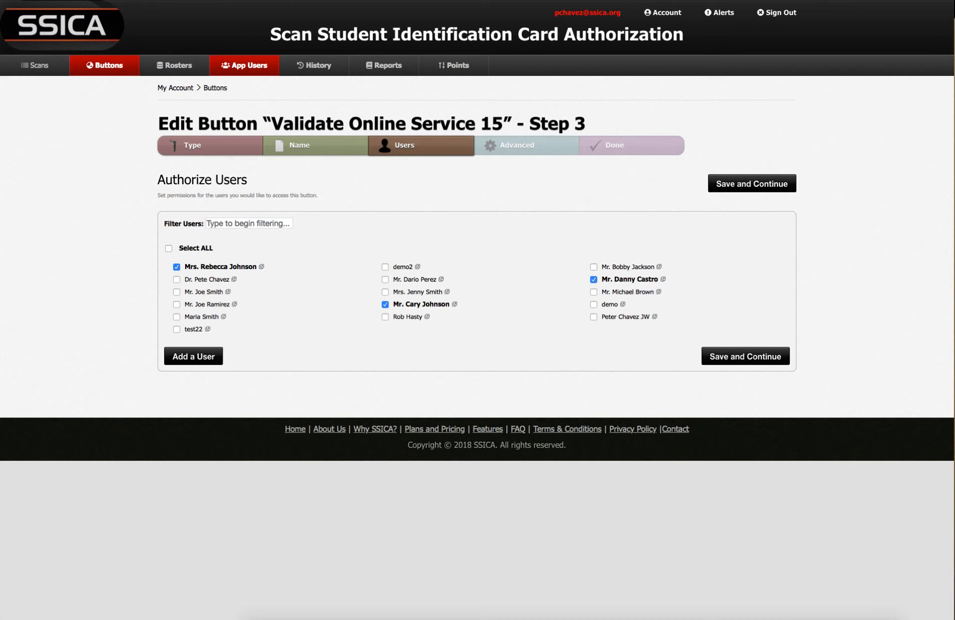
{"action": "left_click", "coordinate": [168, 248]}
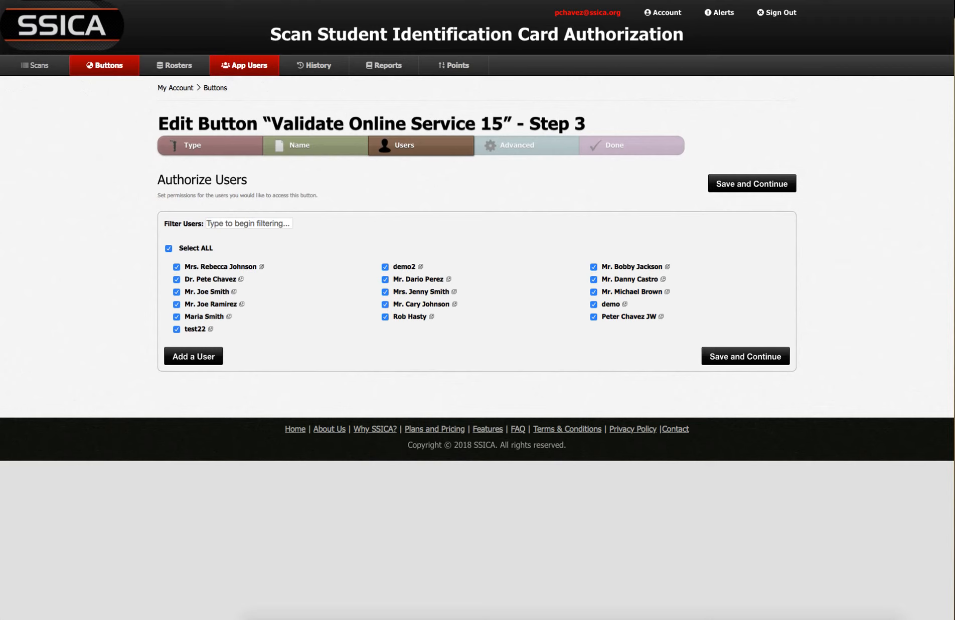
{"action": "left_click", "coordinate": [752, 184]}
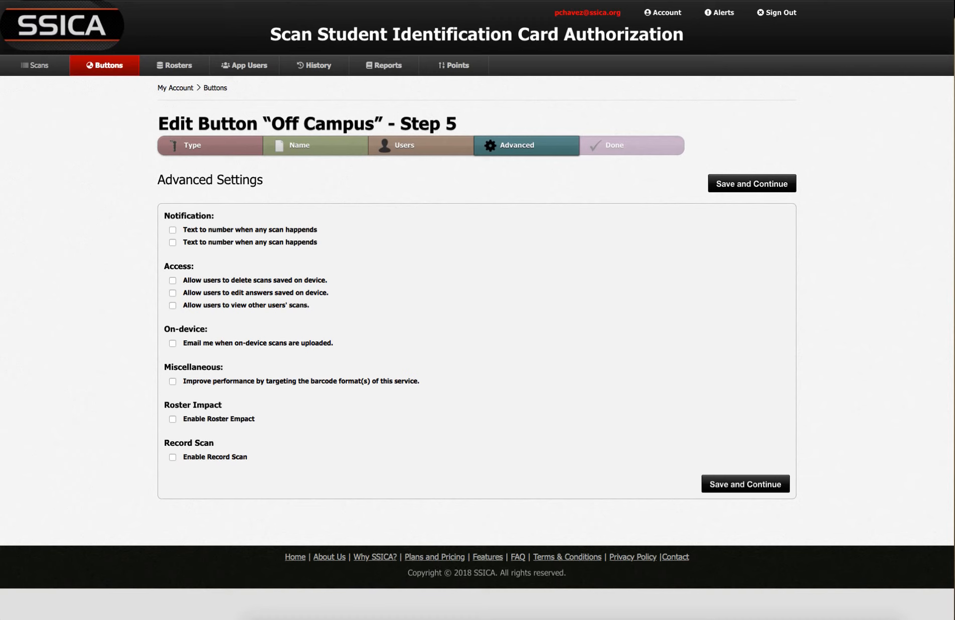
Enable roster impact and record scans to Note 4 and Off Campus Authorization 2016, labelled H2.
{"action": "left_click", "coordinate": [173, 420]}
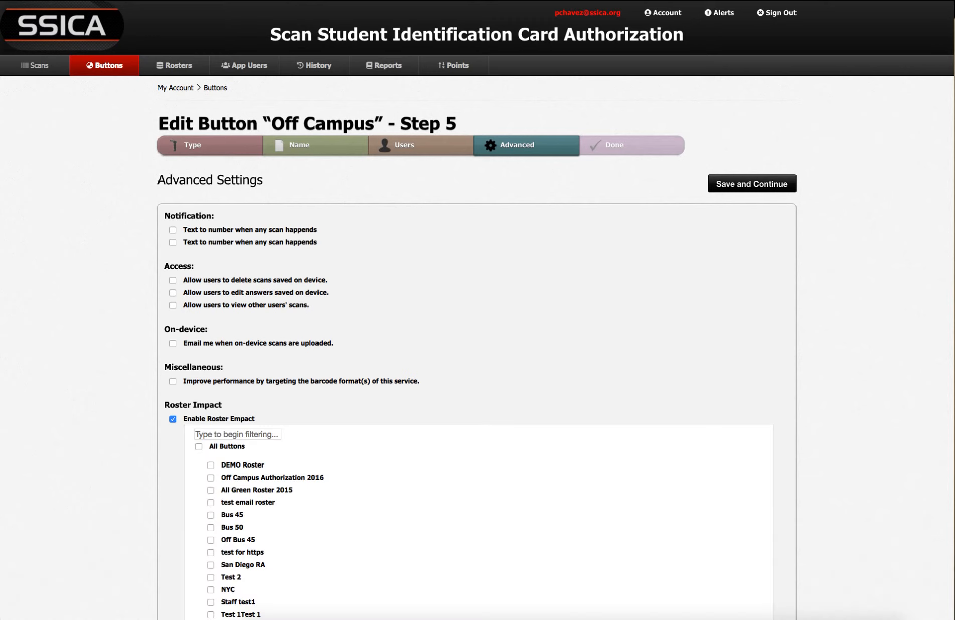
{"action": "scroll", "coordinate": [478, 310], "scroll_direction": "down", "scroll_amount": 3}
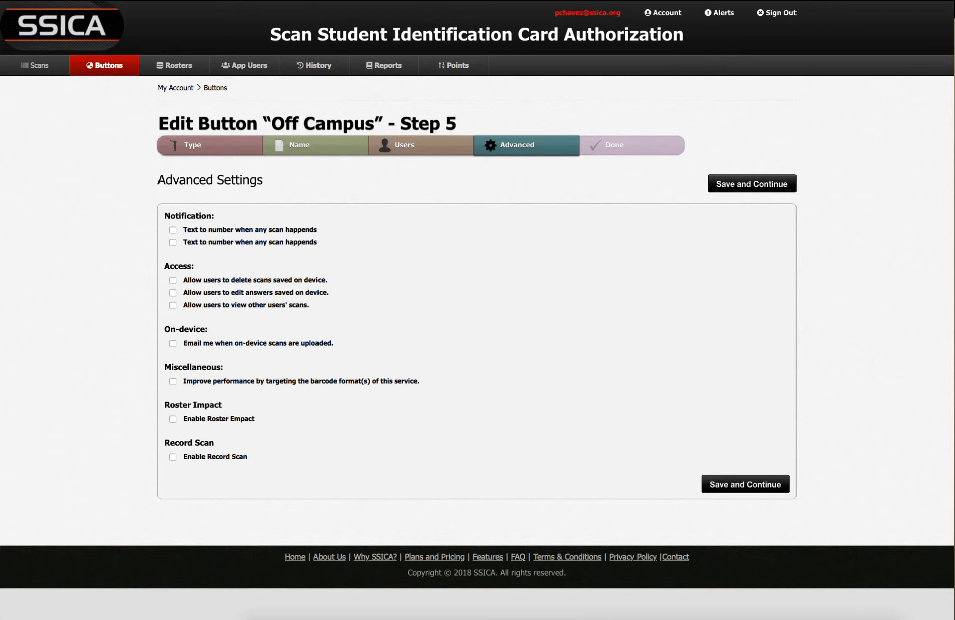
{"action": "left_click", "coordinate": [173, 458]}
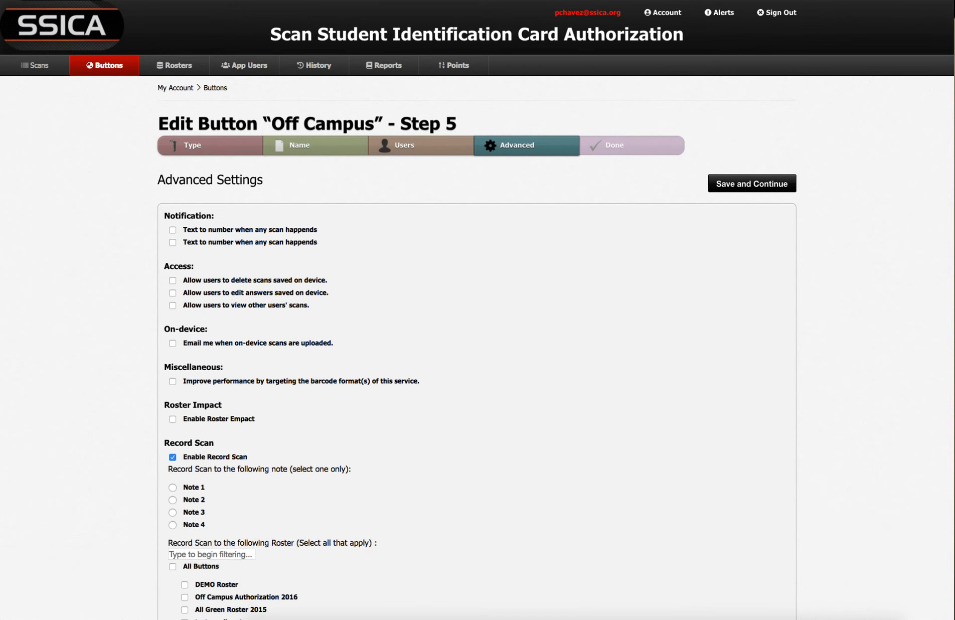
{"action": "scroll", "coordinate": [477, 310], "scroll_direction": "down", "scroll_amount": 8}
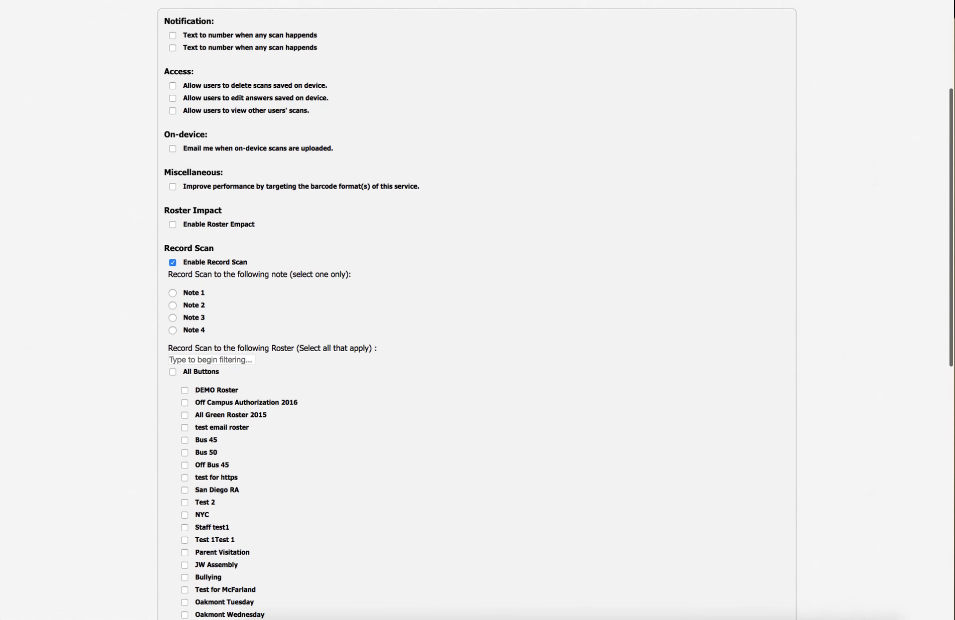
{"action": "left_click", "coordinate": [173, 330]}
{"action": "scroll", "coordinate": [477, 311], "scroll_direction": "down", "scroll_amount": 3}
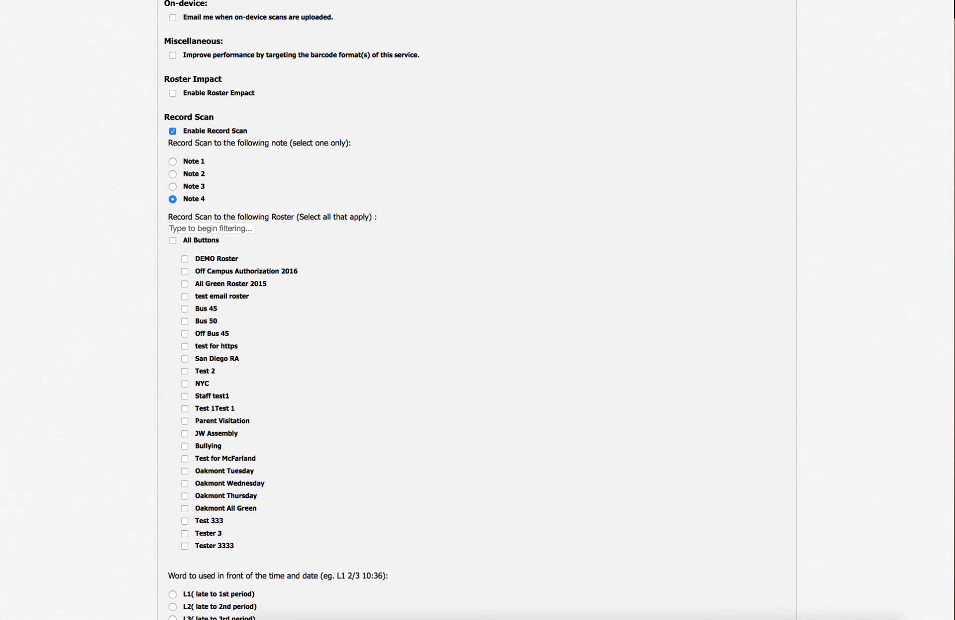
{"action": "left_click", "coordinate": [184, 271]}
{"action": "scroll", "coordinate": [476, 311], "scroll_direction": "down", "scroll_amount": 5}
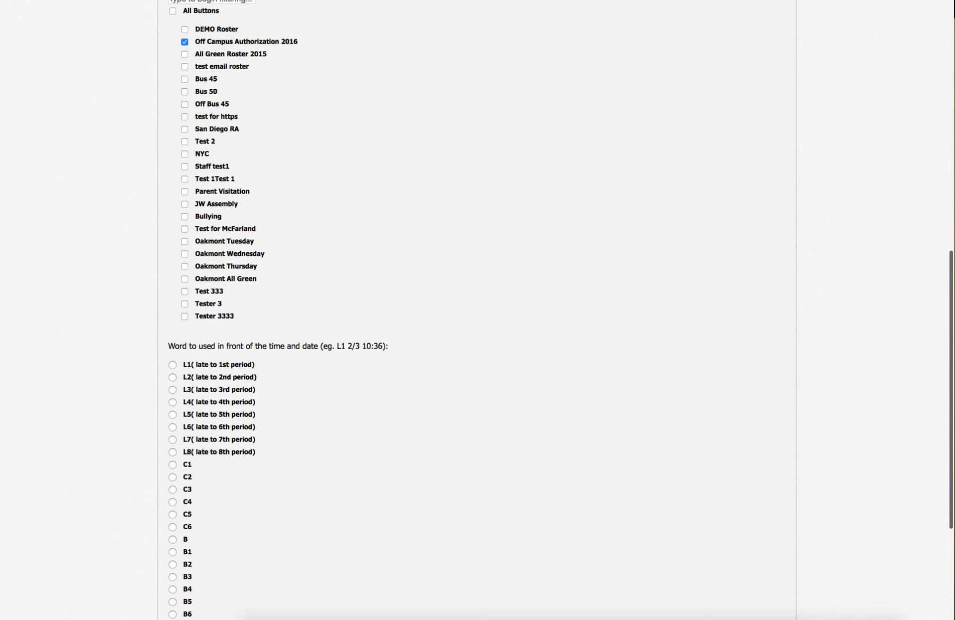
{"action": "scroll", "coordinate": [476, 311], "scroll_direction": "down", "scroll_amount": 4}
{"action": "left_click", "coordinate": [172, 521]}
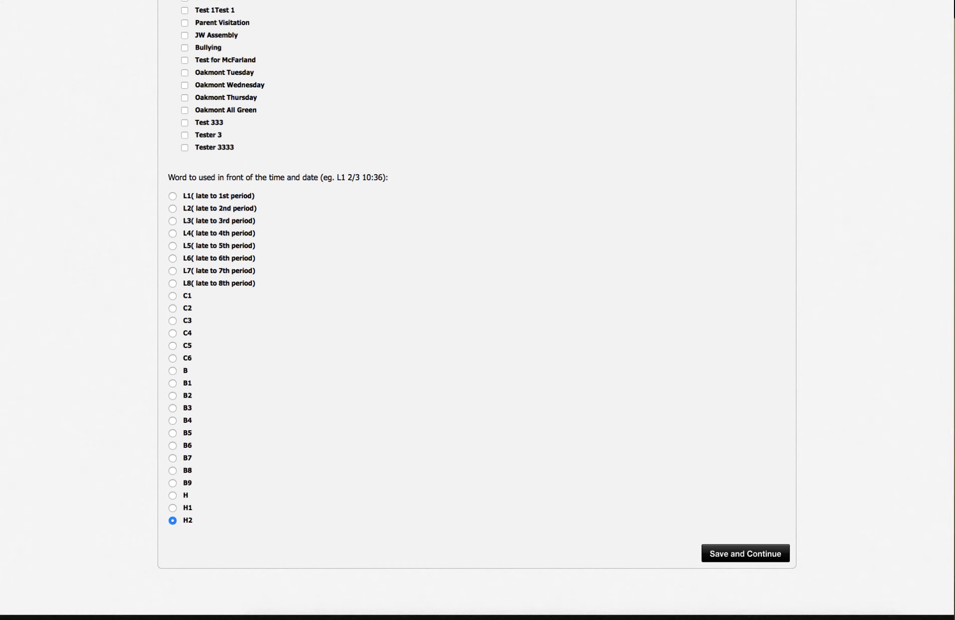
Turn record scanning back off and save the advanced settings.
{"action": "scroll", "coordinate": [477, 311], "scroll_direction": "up", "scroll_amount": 7}
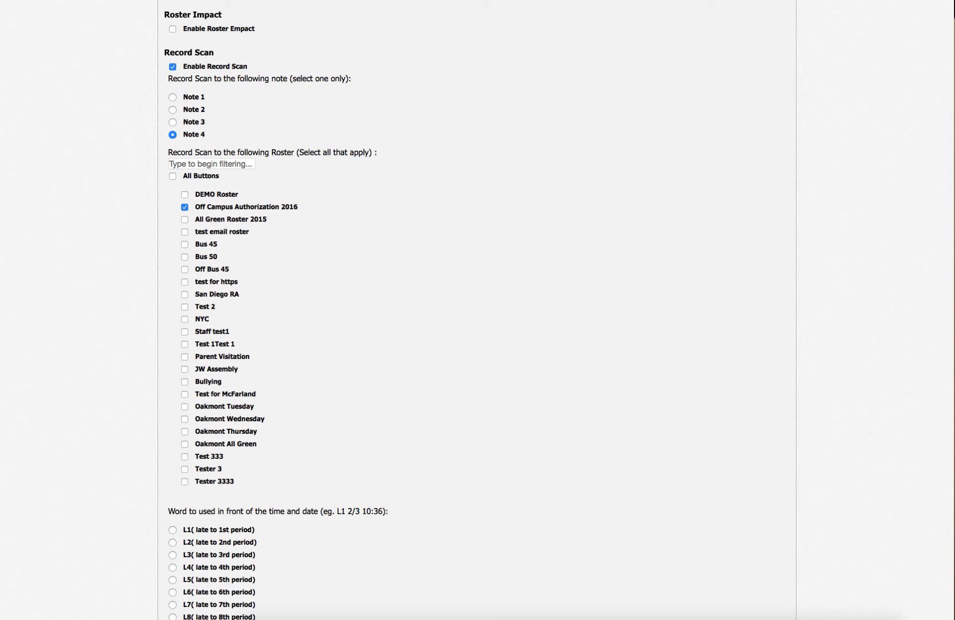
{"action": "scroll", "coordinate": [477, 311], "scroll_direction": "down", "scroll_amount": 8}
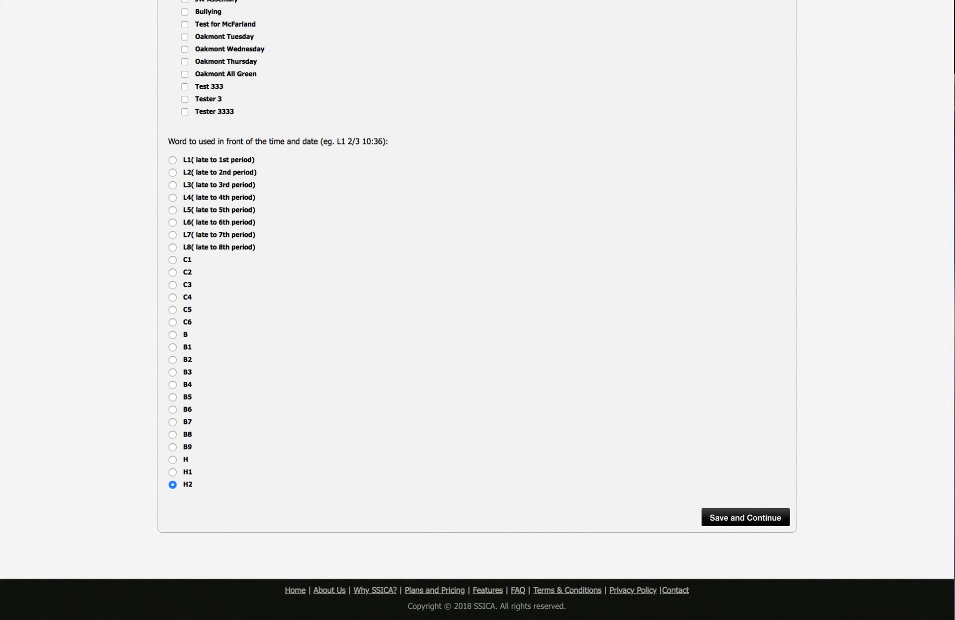
{"action": "scroll", "coordinate": [477, 311], "scroll_direction": "up", "scroll_amount": 6}
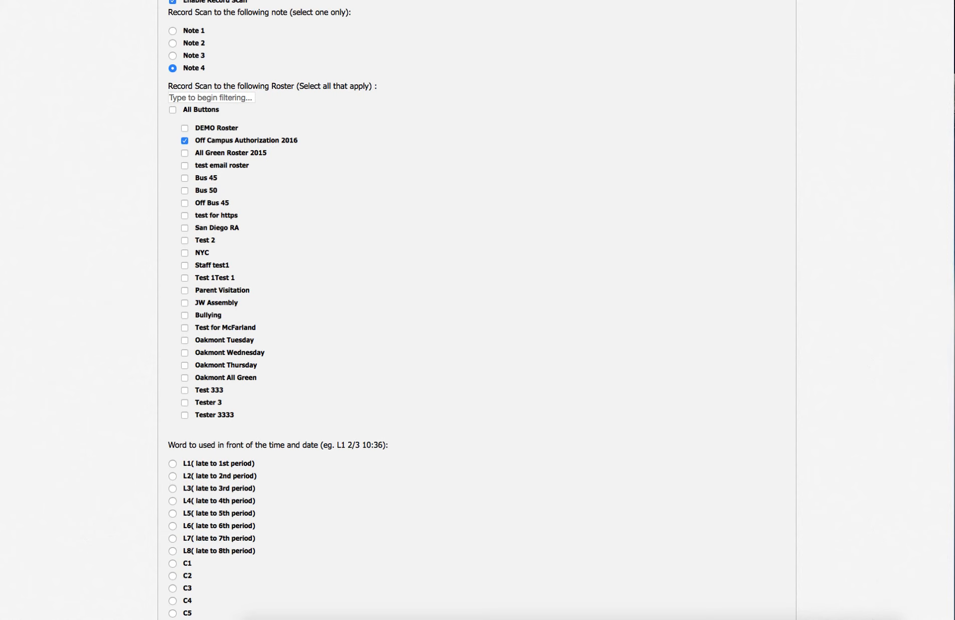
{"action": "scroll", "coordinate": [477, 311], "scroll_direction": "up", "scroll_amount": 1}
{"action": "left_click", "coordinate": [173, 36]}
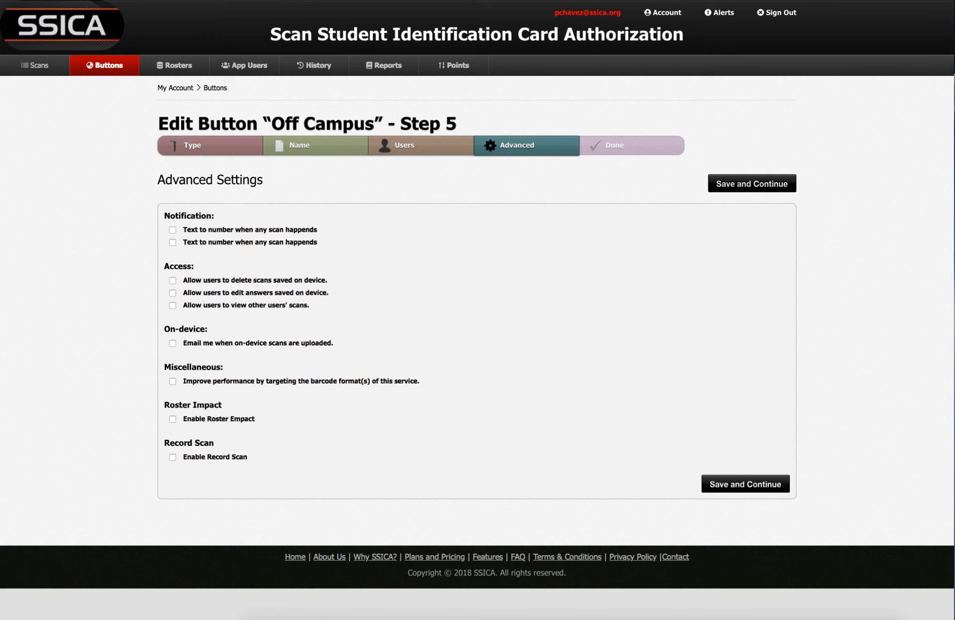
{"action": "left_click", "coordinate": [752, 183]}
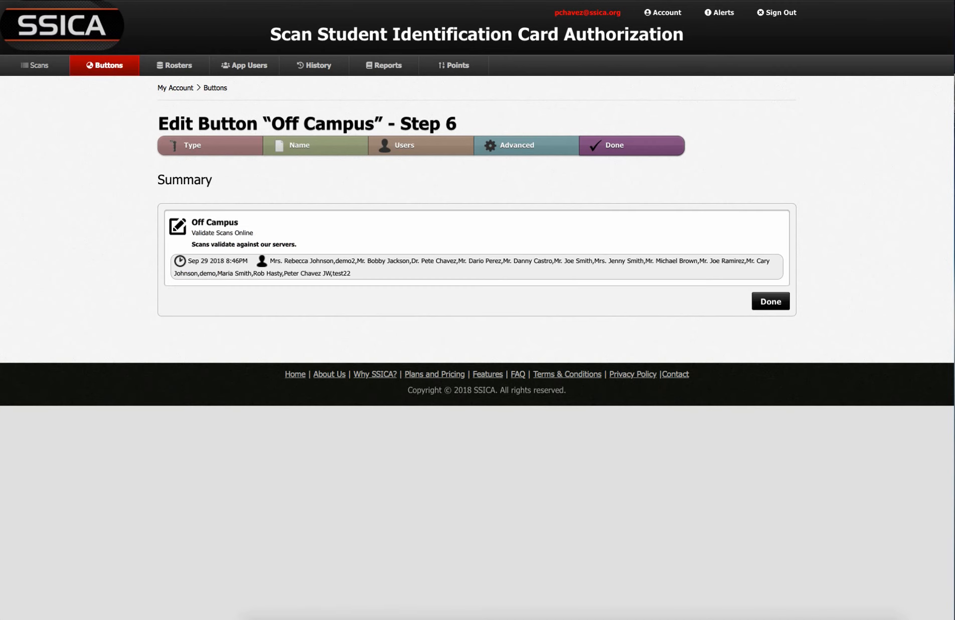
Finish the Off Campus button from its summary, returning to the Buttons list.
{"action": "left_click", "coordinate": [771, 301]}
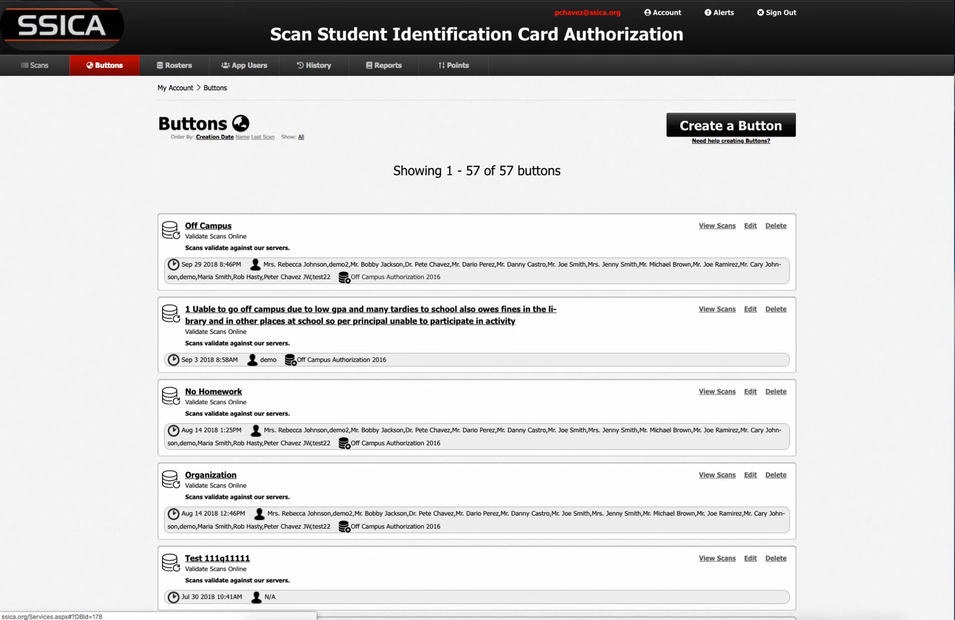
Re-edit Off Campus to validate against All Green Roster 2015 with duplicate scans valid.
{"action": "left_click", "coordinate": [208, 225]}
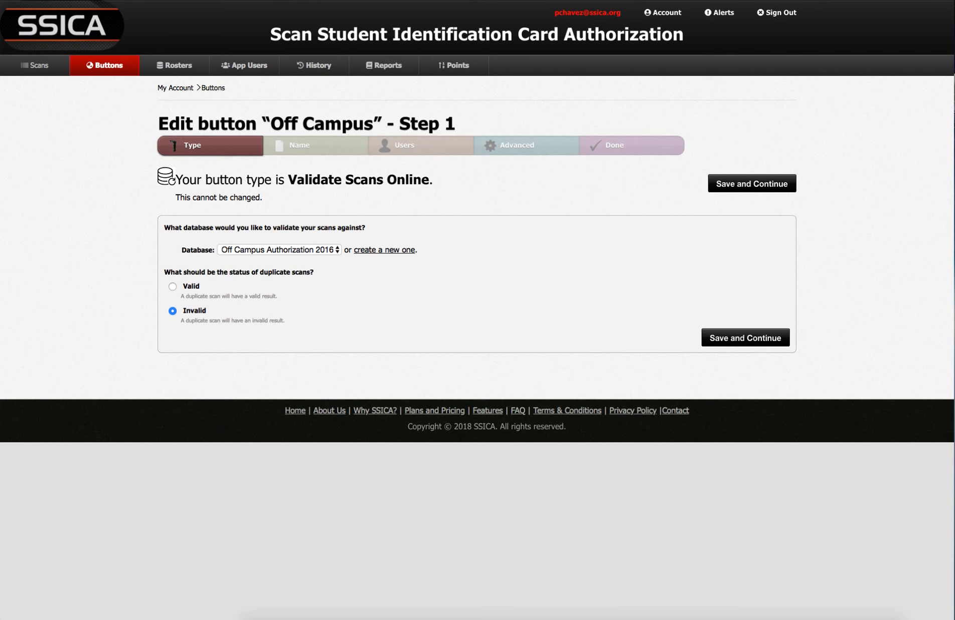
{"action": "left_click", "coordinate": [279, 249]}
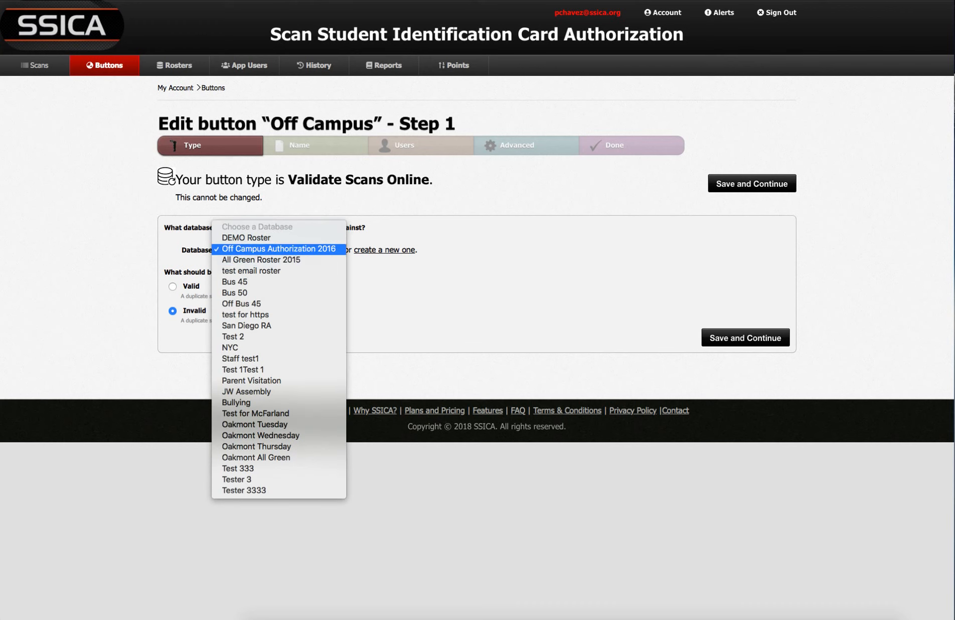
{"action": "left_click", "coordinate": [278, 260]}
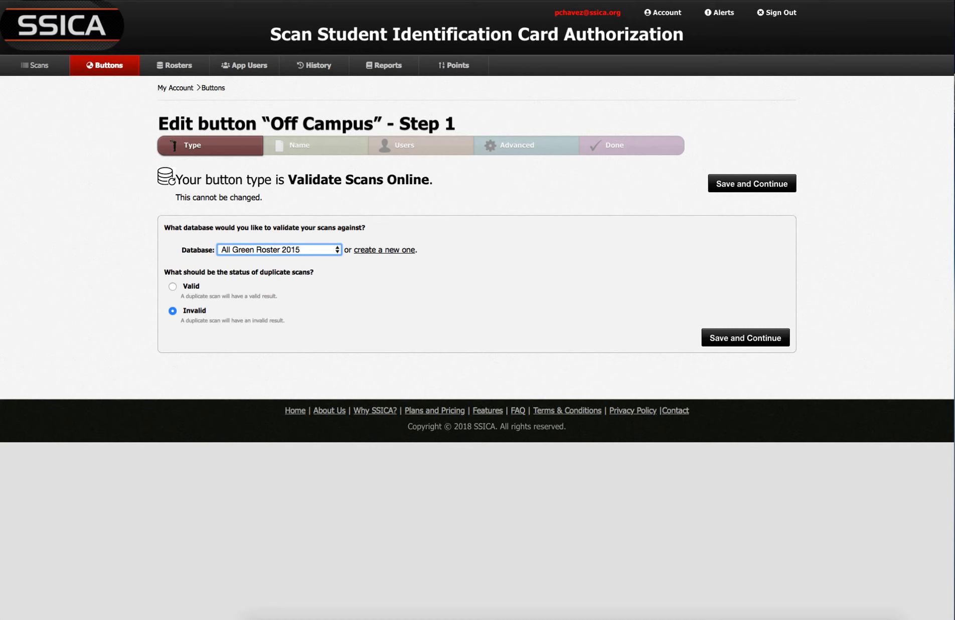
{"action": "left_click", "coordinate": [173, 286]}
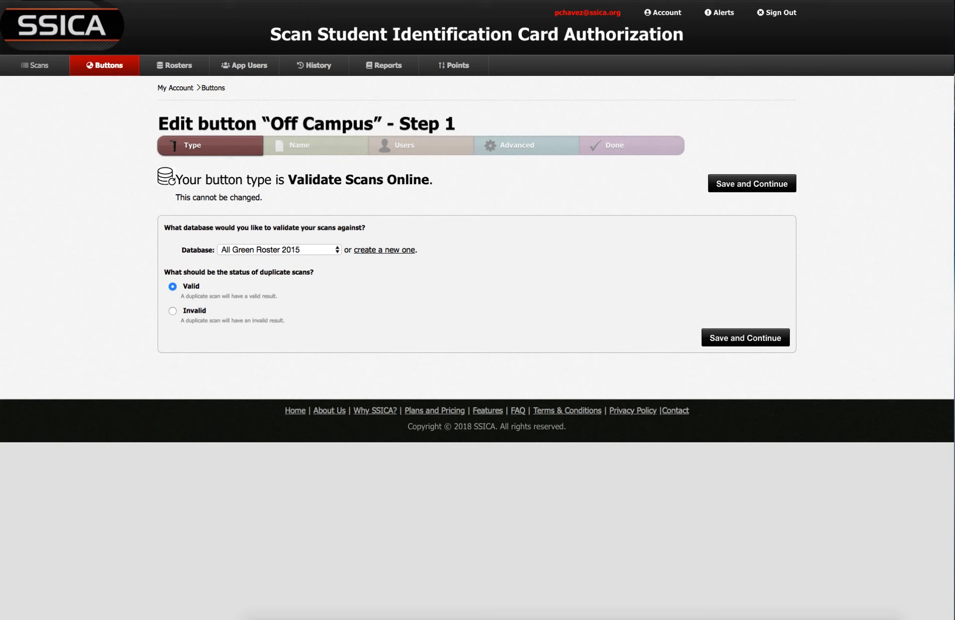
{"action": "left_click", "coordinate": [752, 184]}
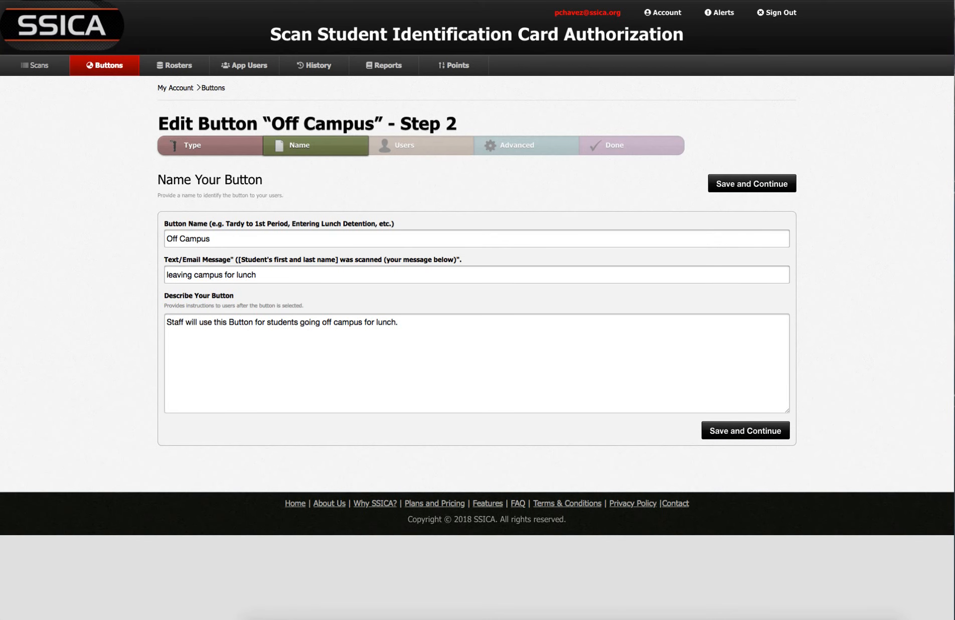
Revoke one user's access to Off Campus, save, and go back to its naming page.
{"action": "left_click", "coordinate": [752, 184]}
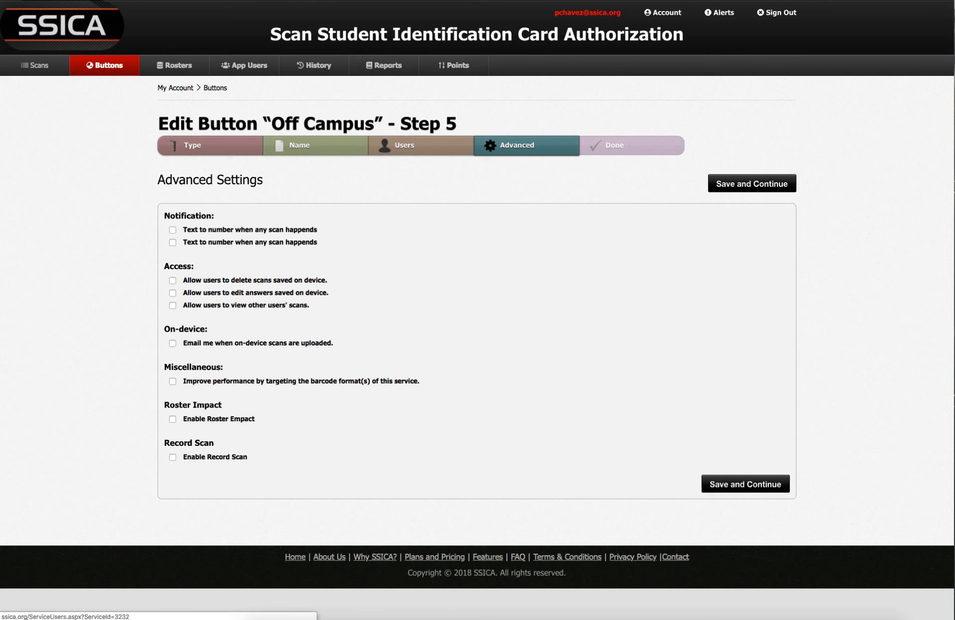
{"action": "left_click", "coordinate": [421, 146]}
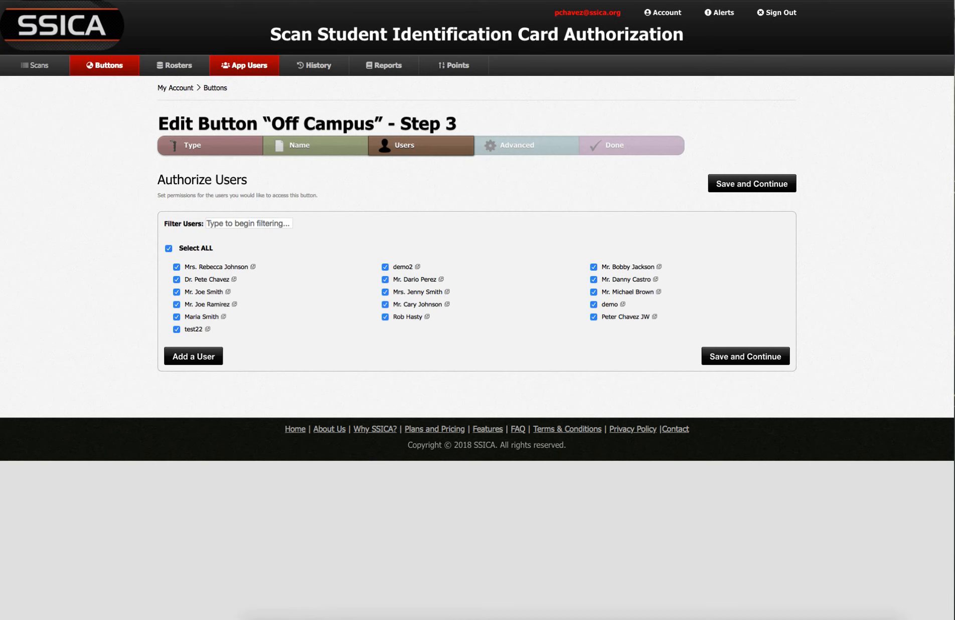
{"action": "left_click", "coordinate": [385, 305]}
{"action": "left_click", "coordinate": [745, 356]}
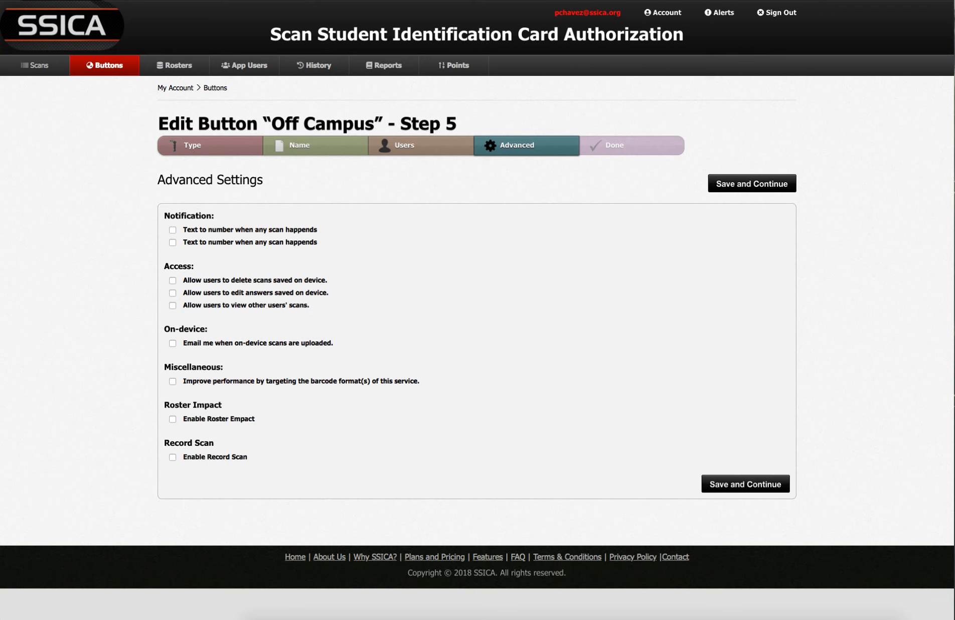
{"action": "left_click", "coordinate": [316, 145]}
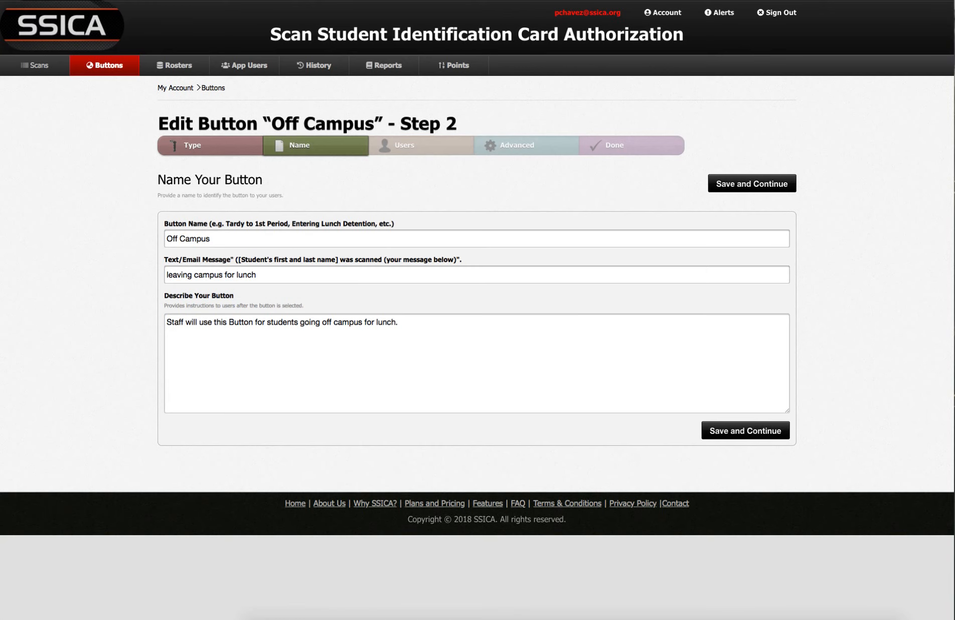
Rename it 'Off Campus 2018', add a sentence asking that a student be sent to the office, and save.
{"action": "left_click", "coordinate": [211, 238]}
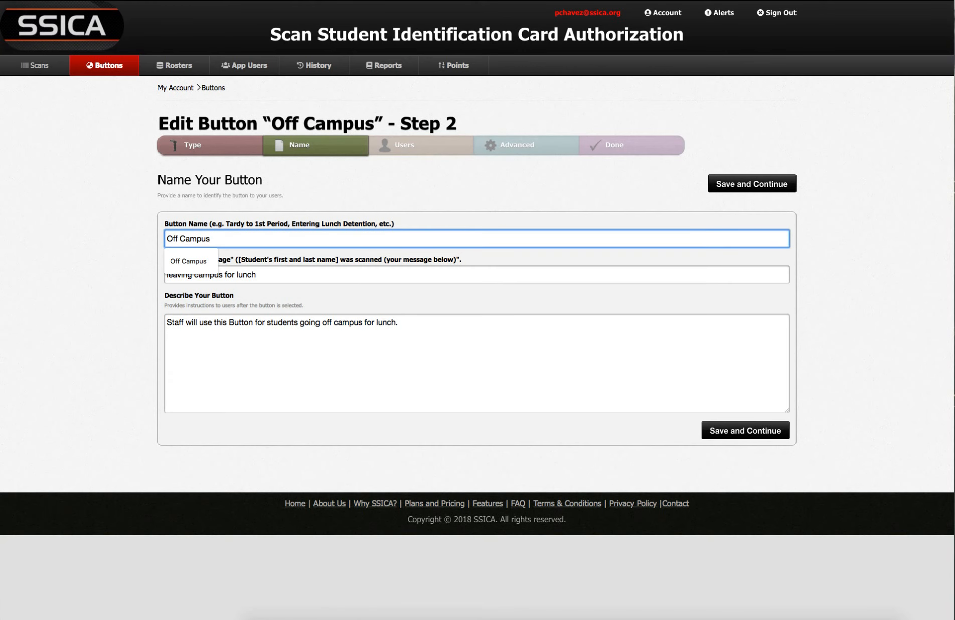
{"action": "type", "text": "2018"}
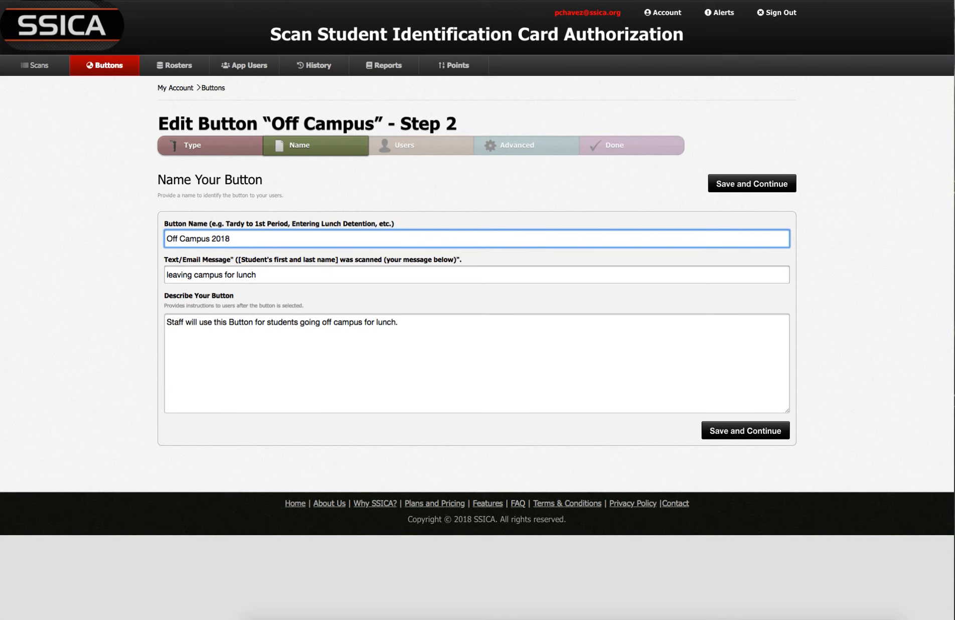
{"action": "left_click", "coordinate": [402, 322]}
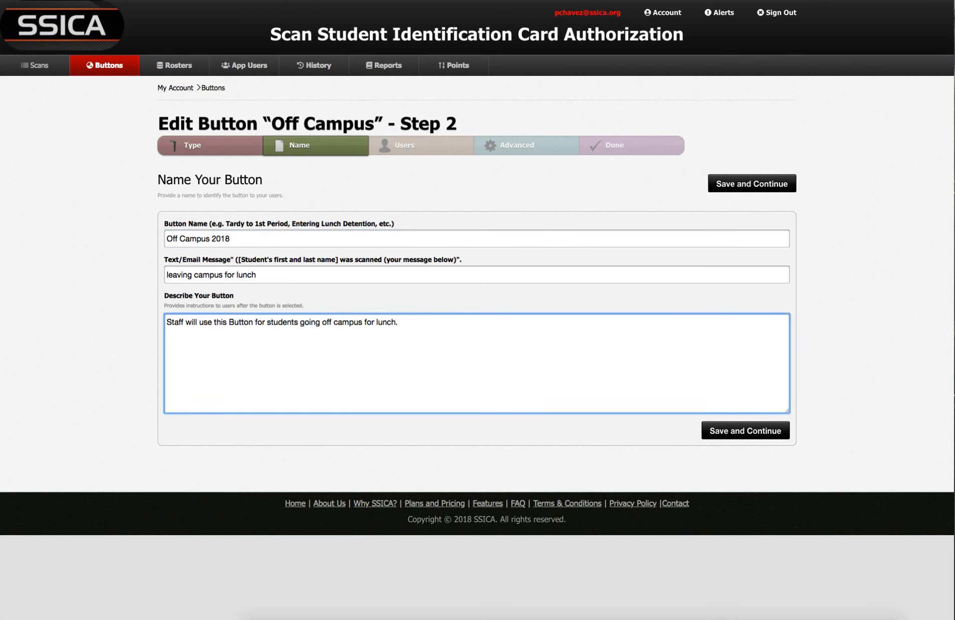
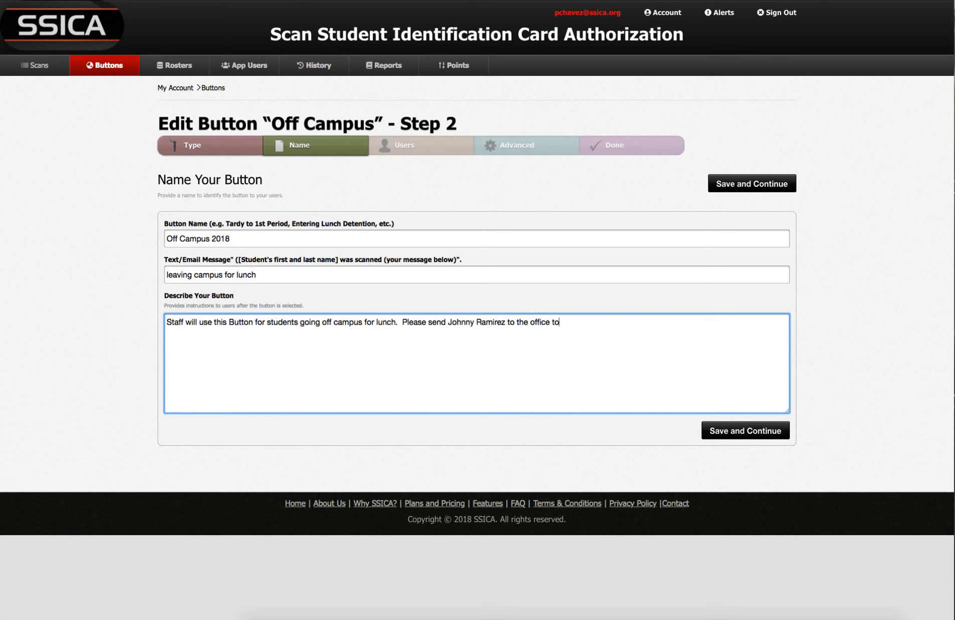
{"action": "type", "text": " to Dr. Chavez."}
{"action": "left_click", "coordinate": [752, 184]}
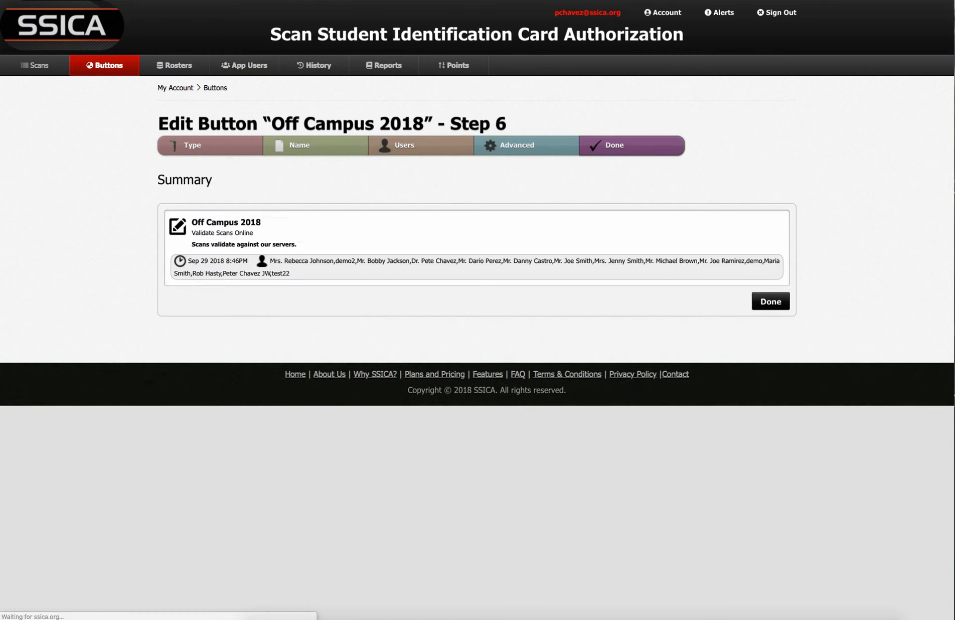
Confirm the Step 6 Summary to save the 'Off Campus 2018' button.
{"action": "left_click", "coordinate": [770, 301]}
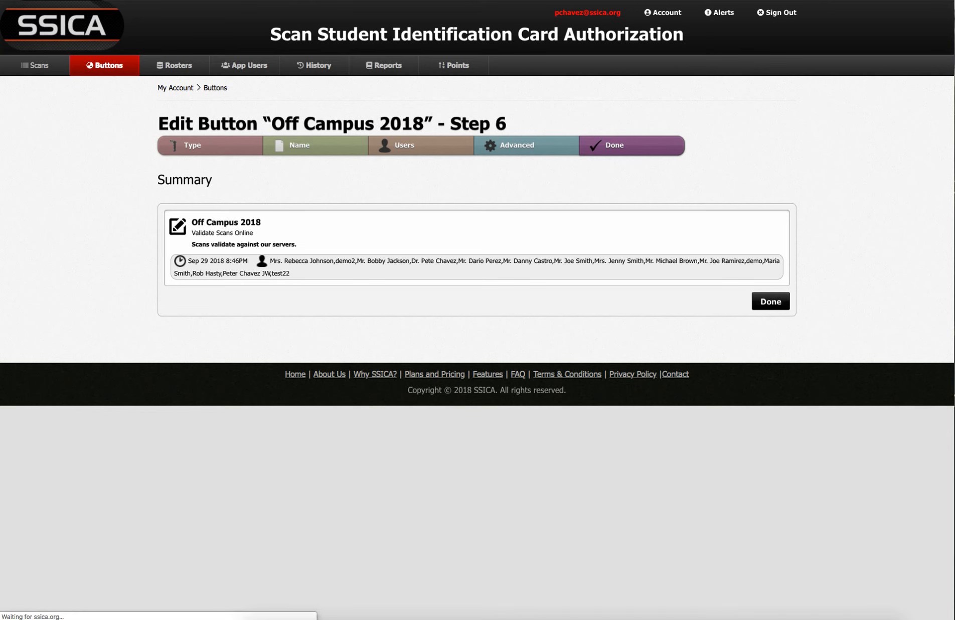